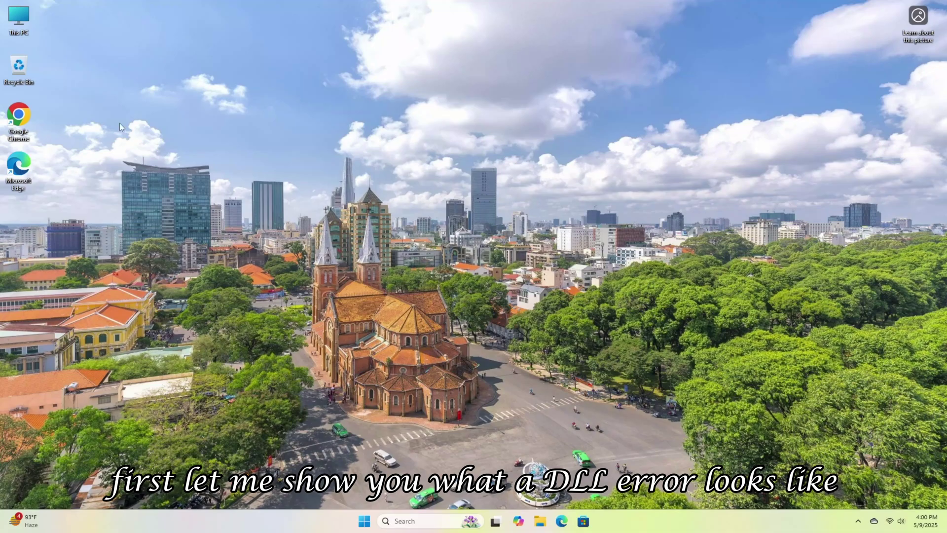
Launch Shadow of the Tomb Raider from E:\Games, dismiss the missing DLL error, and close the window
{"action": "double_click", "coordinate": [17, 30]}
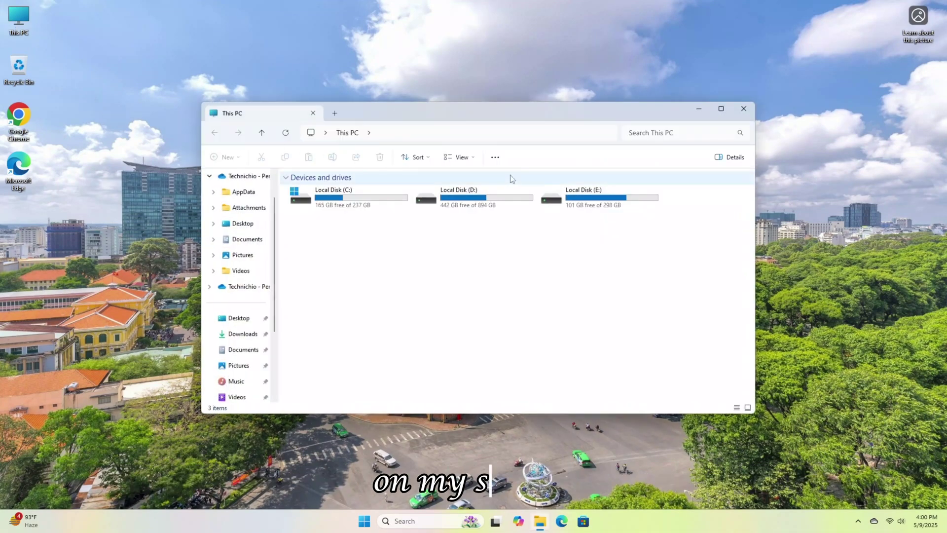
{"action": "double_click", "coordinate": [545, 201]}
{"action": "double_click", "coordinate": [332, 204]}
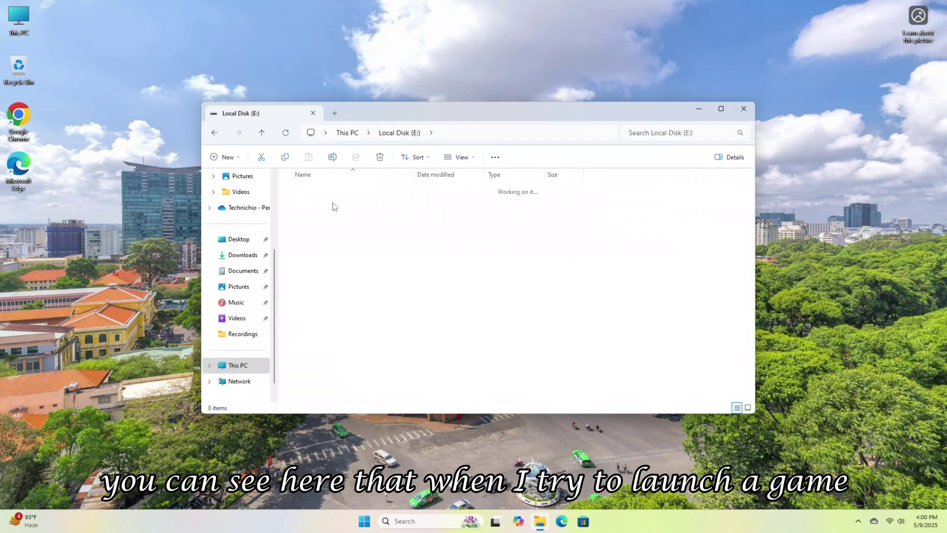
{"action": "left_click", "coordinate": [333, 204]}
{"action": "double_click", "coordinate": [333, 205]}
{"action": "scroll", "coordinate": [333, 311], "scroll_direction": "down", "scroll_amount": 20}
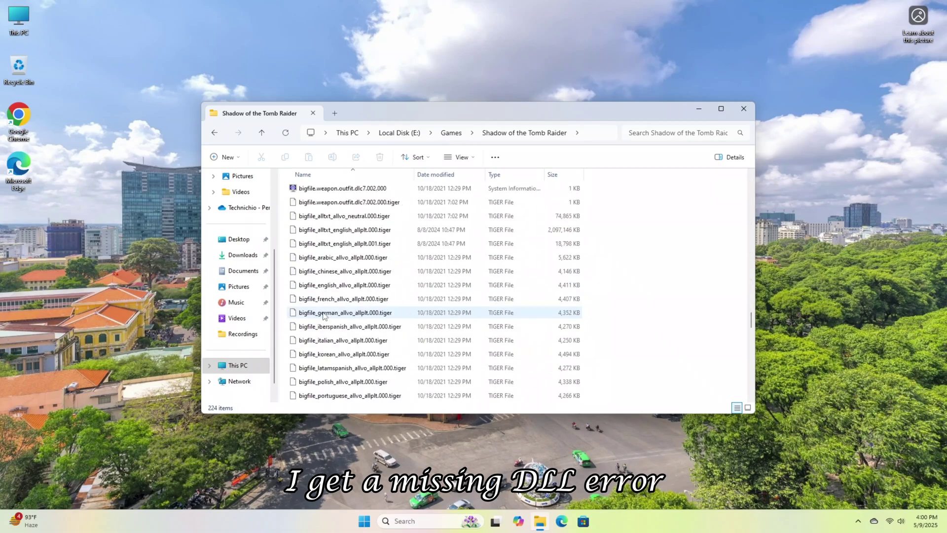
{"action": "scroll", "coordinate": [333, 310], "scroll_direction": "down", "scroll_amount": 20}
{"action": "double_click", "coordinate": [328, 216]}
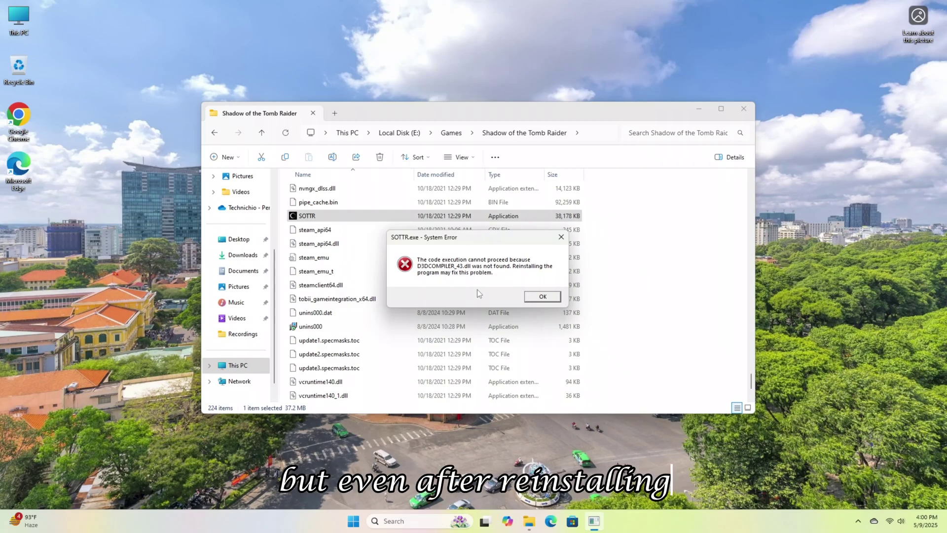
{"action": "left_click", "coordinate": [541, 297]}
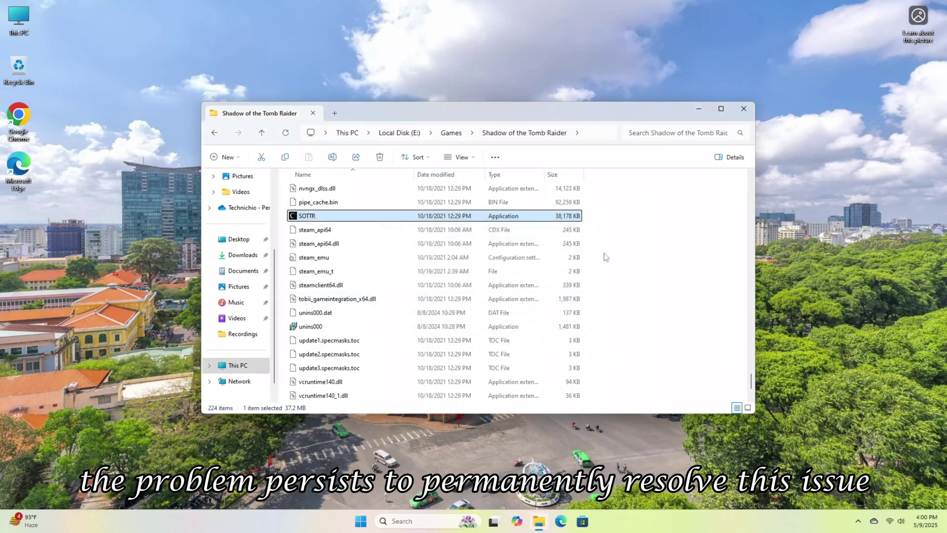
{"action": "left_click", "coordinate": [744, 112]}
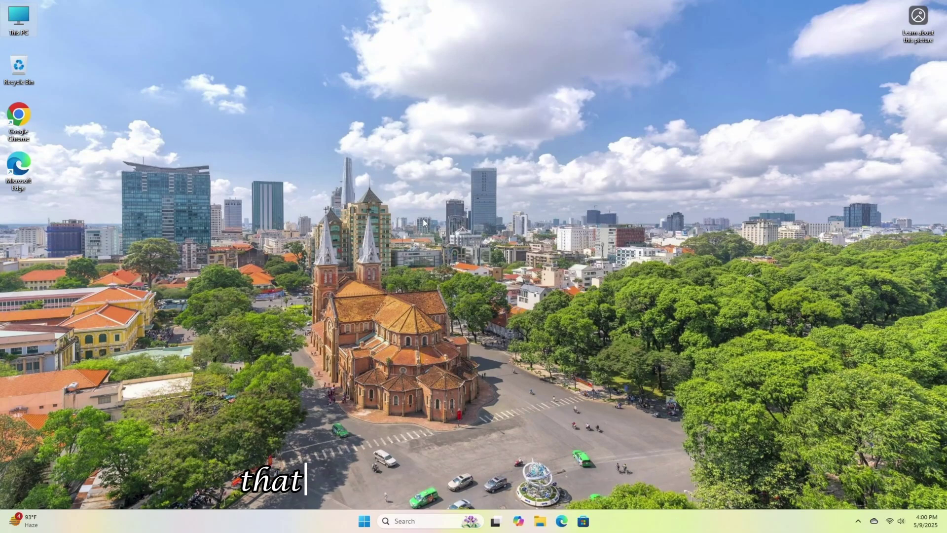
Google 'all in one runtime download' in Chrome and open the official All in One Runtimes page
{"action": "double_click", "coordinate": [20, 115]}
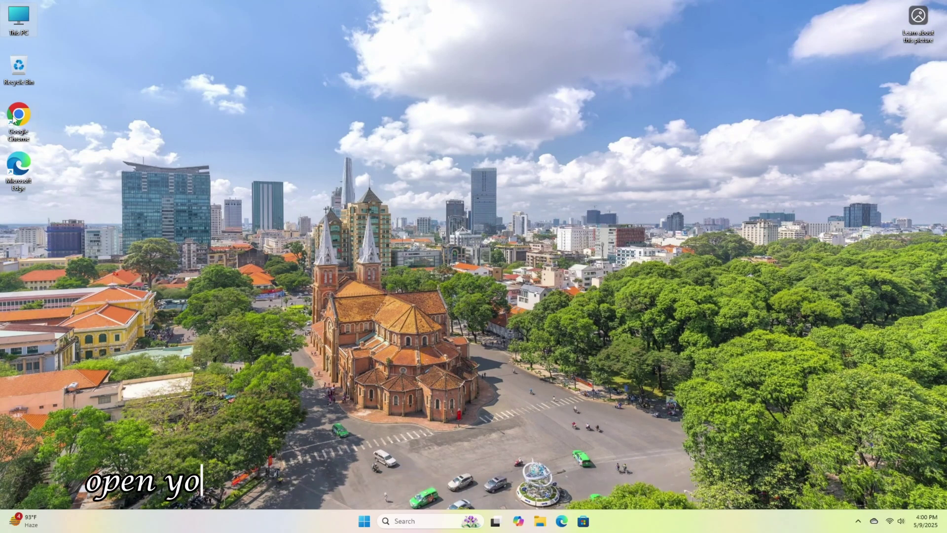
{"action": "left_click", "coordinate": [378, 186]}
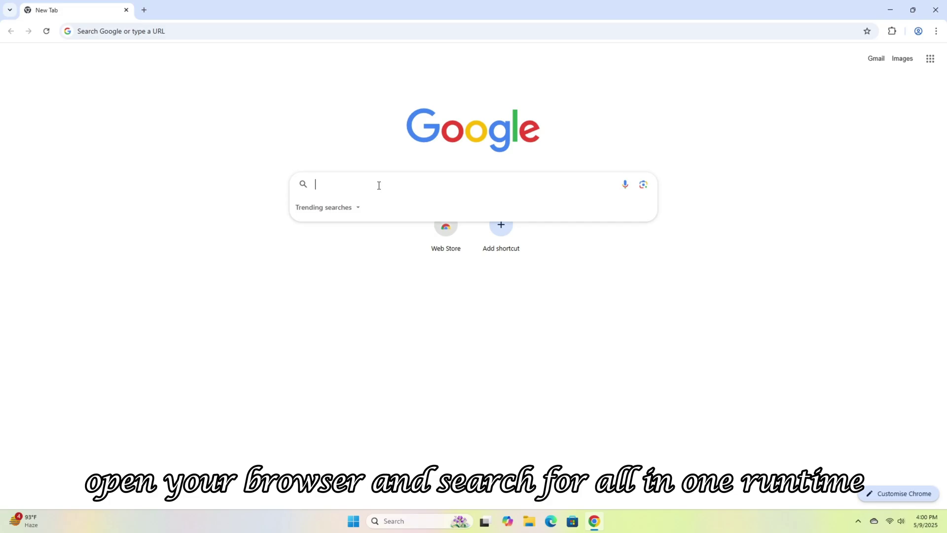
{"action": "type", "text": "all in one"}
{"action": "left_click", "coordinate": [363, 249]}
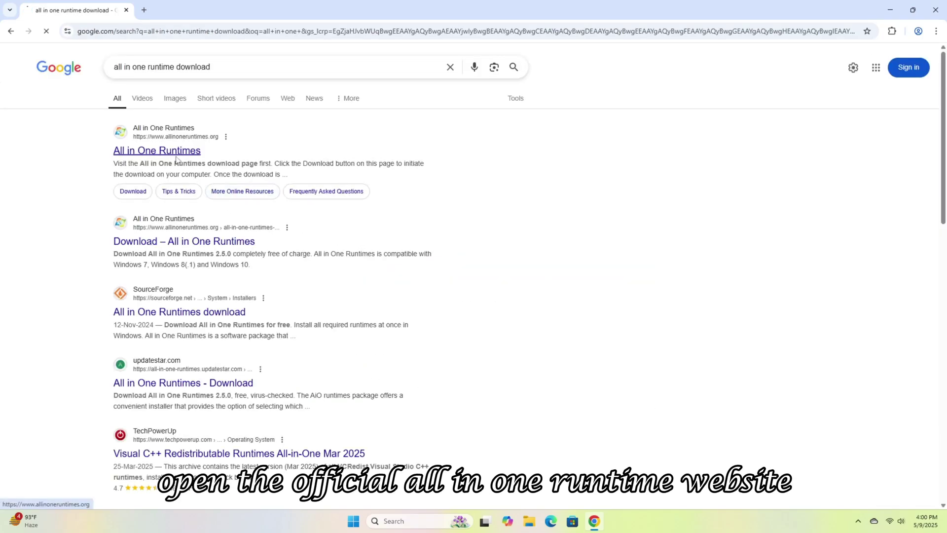
{"action": "left_click", "coordinate": [374, 115]}
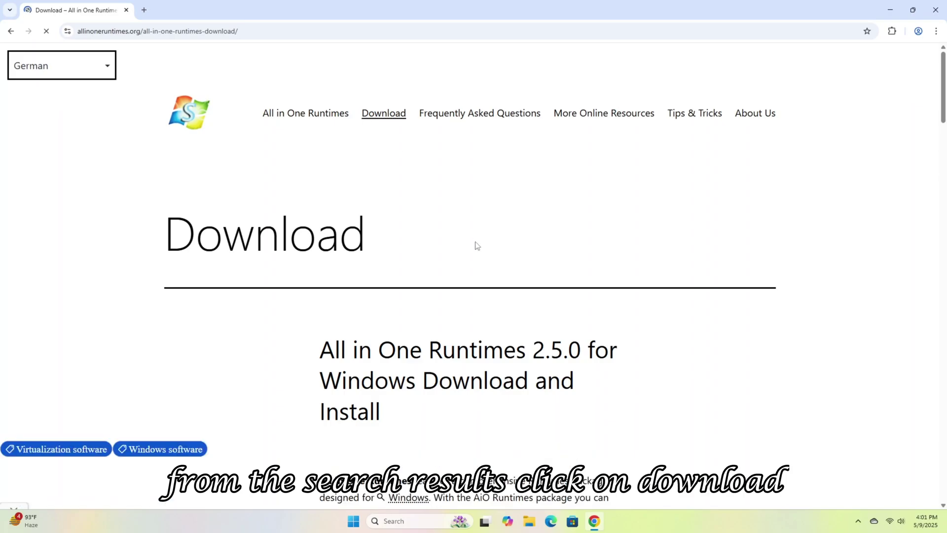
{"action": "scroll", "coordinate": [467, 277], "scroll_direction": "down", "scroll_amount": 3}
{"action": "scroll", "coordinate": [367, 173], "scroll_direction": "down", "scroll_amount": 5}
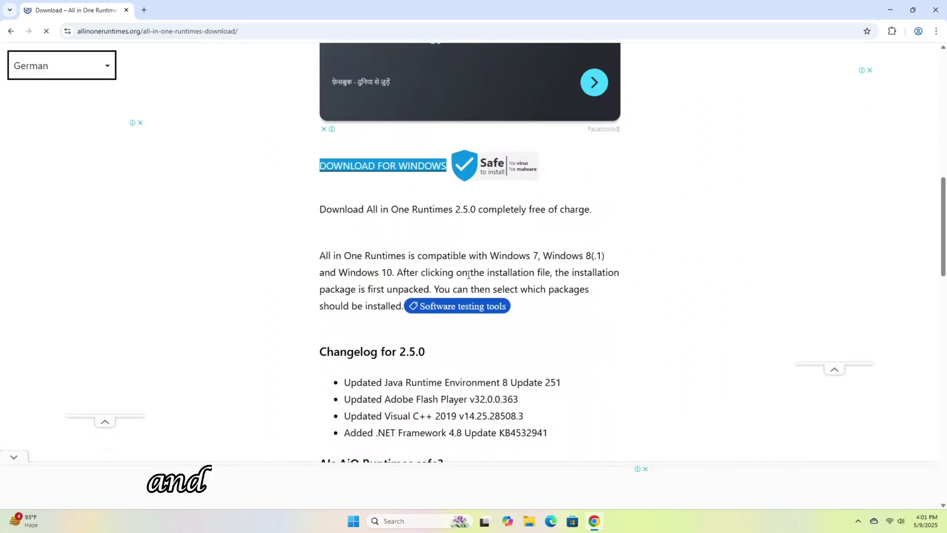
Download aio-runtimes_v2.5.0.exe for Windows through IDM and open its download folder
{"action": "left_click", "coordinate": [366, 173]}
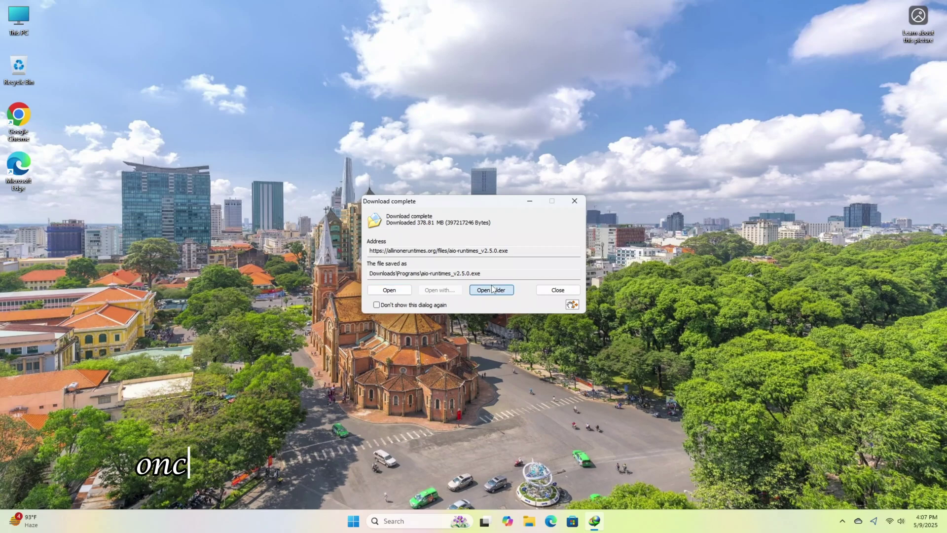
{"action": "left_click", "coordinate": [492, 288]}
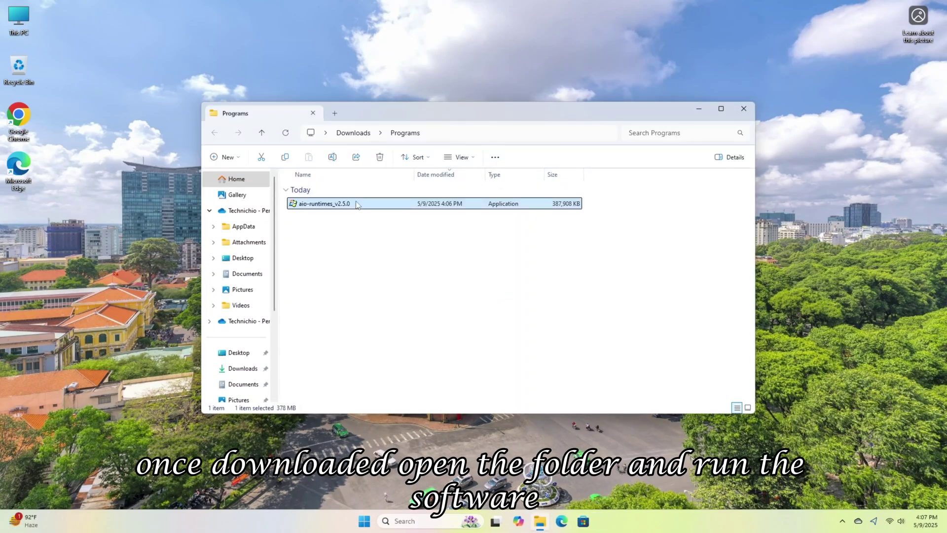
After the 7-Zip error, WinRAR-extract aio-runtimes_v2.5.0.exe here and open the aio-runtimes_v2.5.0 folder
{"action": "double_click", "coordinate": [355, 203]}
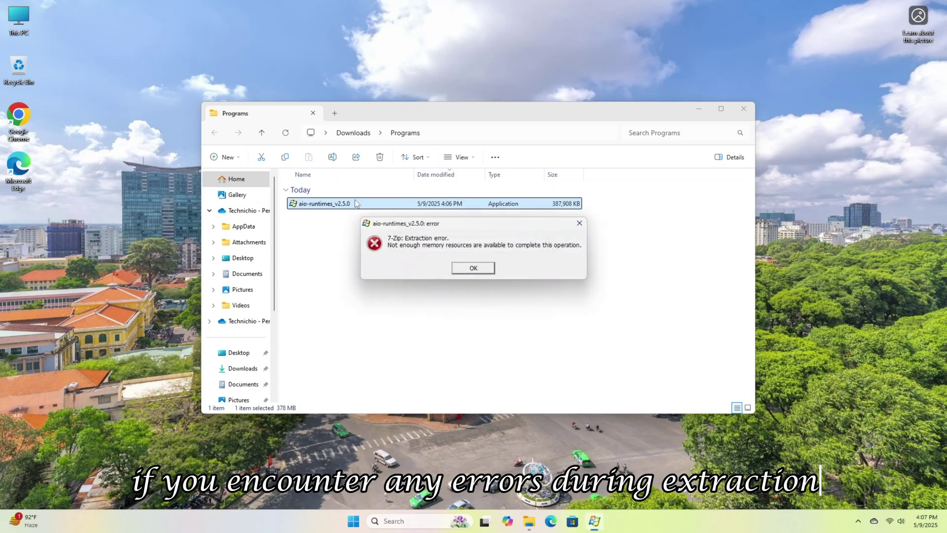
{"action": "left_click", "coordinate": [477, 271]}
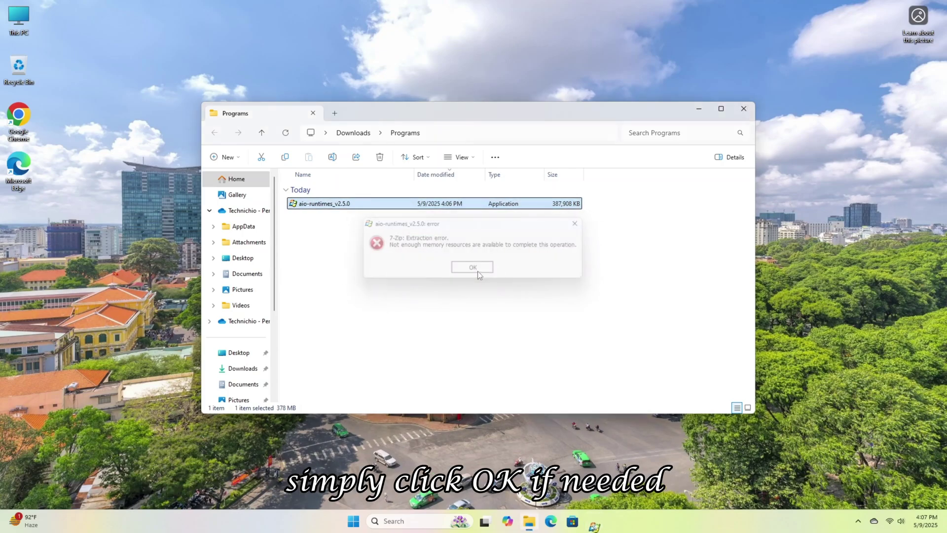
{"action": "right_click", "coordinate": [356, 206]}
{"action": "mouse_move", "coordinate": [389, 412]}
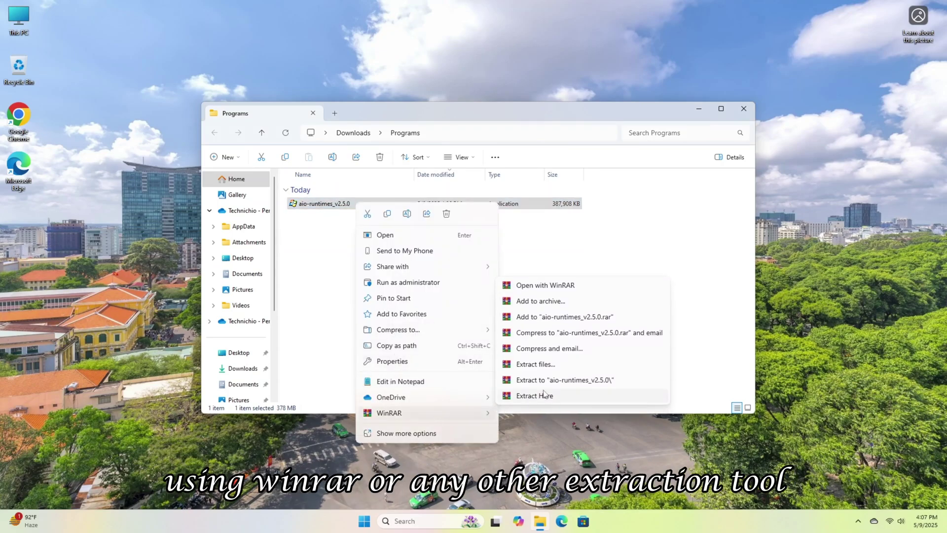
{"action": "left_click", "coordinate": [544, 395]}
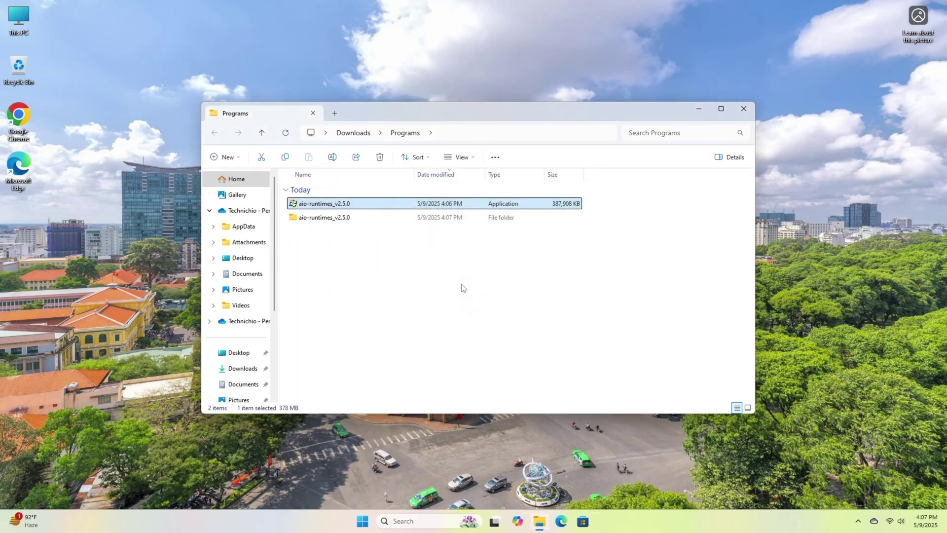
{"action": "left_click", "coordinate": [357, 221]}
{"action": "double_click", "coordinate": [357, 220]}
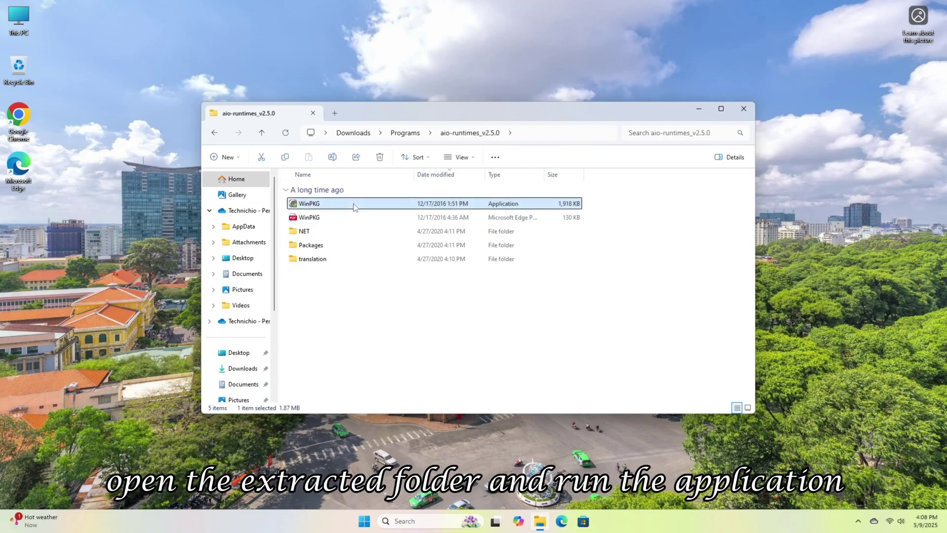
Run WinPKG with Adobe Shockwave Player ticked and install all the listed runtimes
{"action": "double_click", "coordinate": [354, 207]}
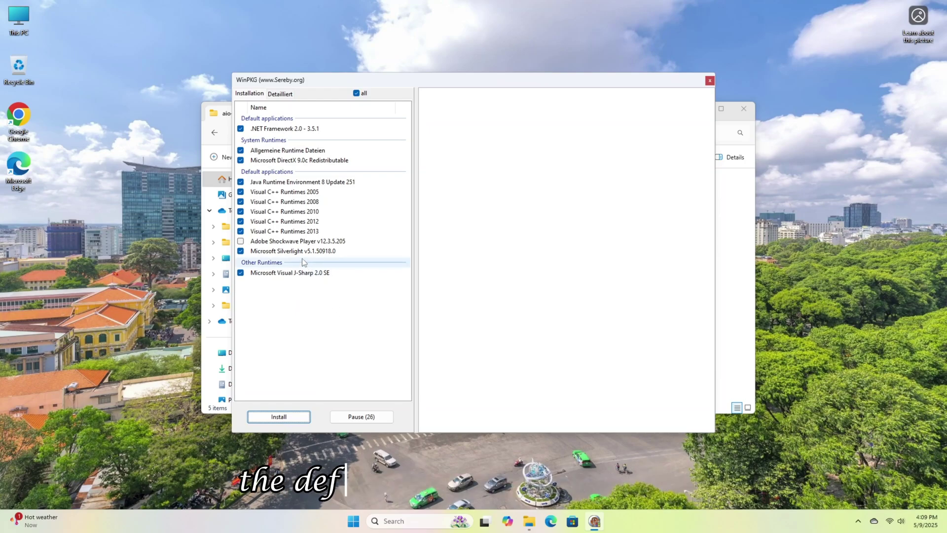
{"action": "left_click", "coordinate": [286, 242]}
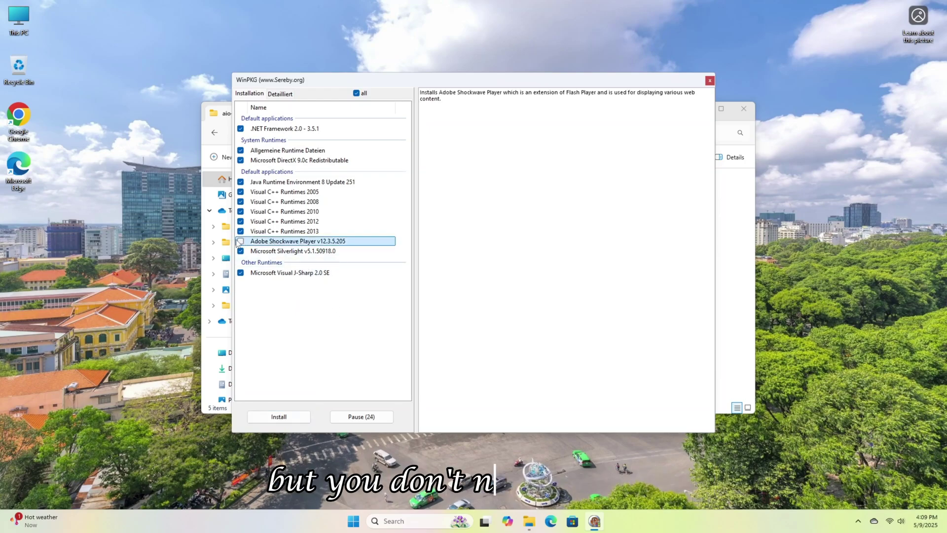
{"action": "left_click", "coordinate": [240, 241]}
{"action": "left_click", "coordinate": [284, 419]}
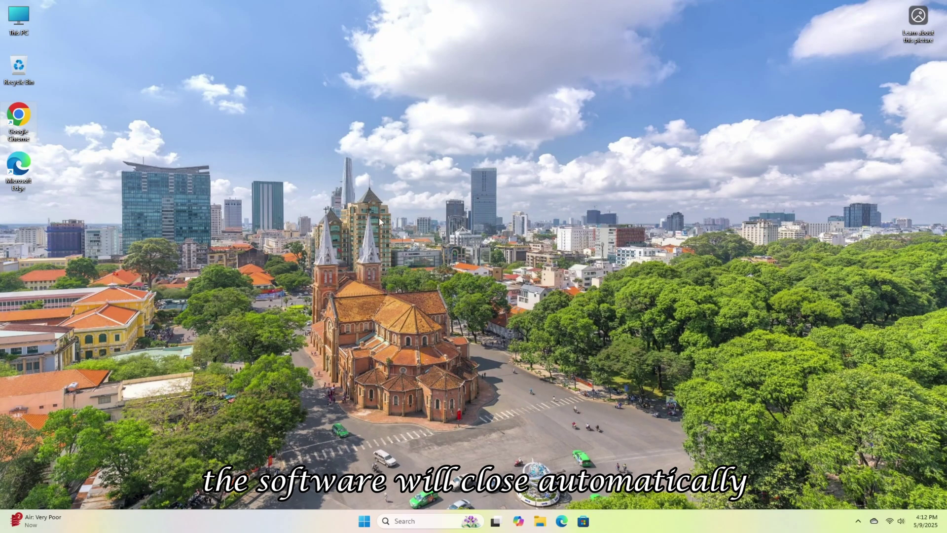
{"action": "right_click", "coordinate": [378, 217]}
{"action": "left_click", "coordinate": [421, 261]}
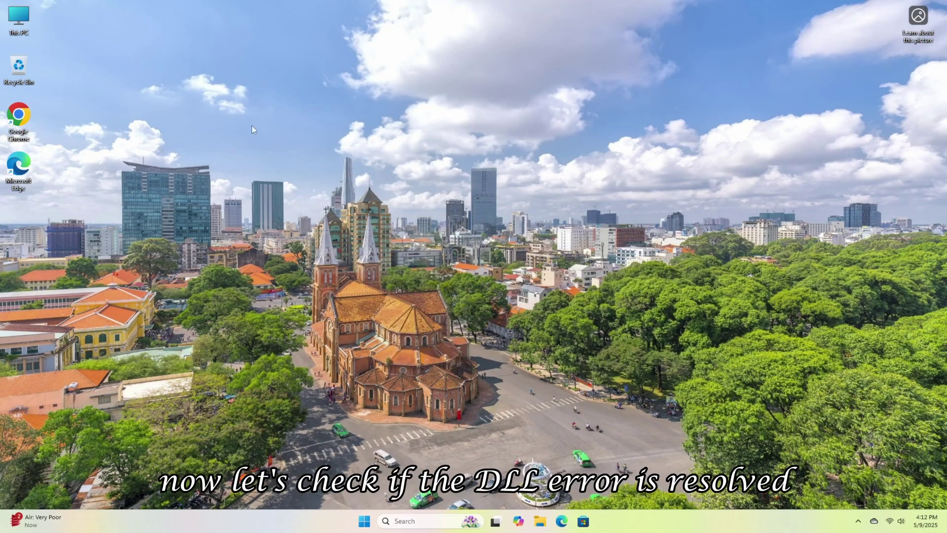
{"action": "double_click", "coordinate": [16, 25]}
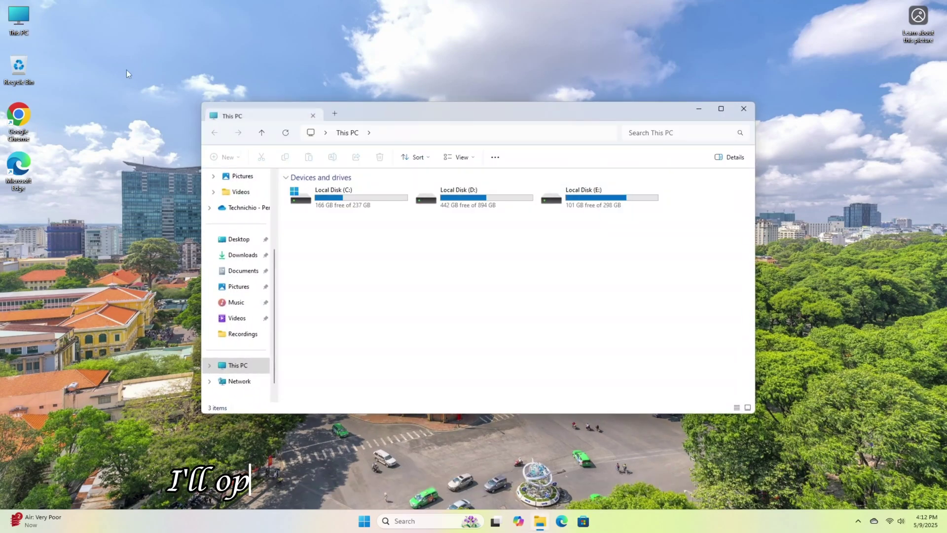
{"action": "double_click", "coordinate": [572, 197]}
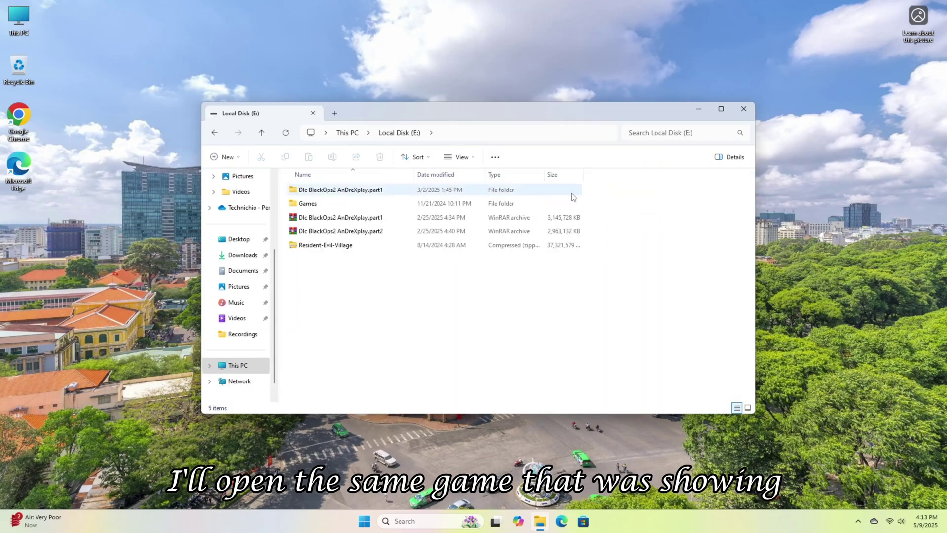
{"action": "double_click", "coordinate": [355, 203]}
{"action": "double_click", "coordinate": [331, 202]}
{"action": "scroll", "coordinate": [332, 205], "scroll_direction": "down", "scroll_amount": 10}
{"action": "double_click", "coordinate": [344, 299]}
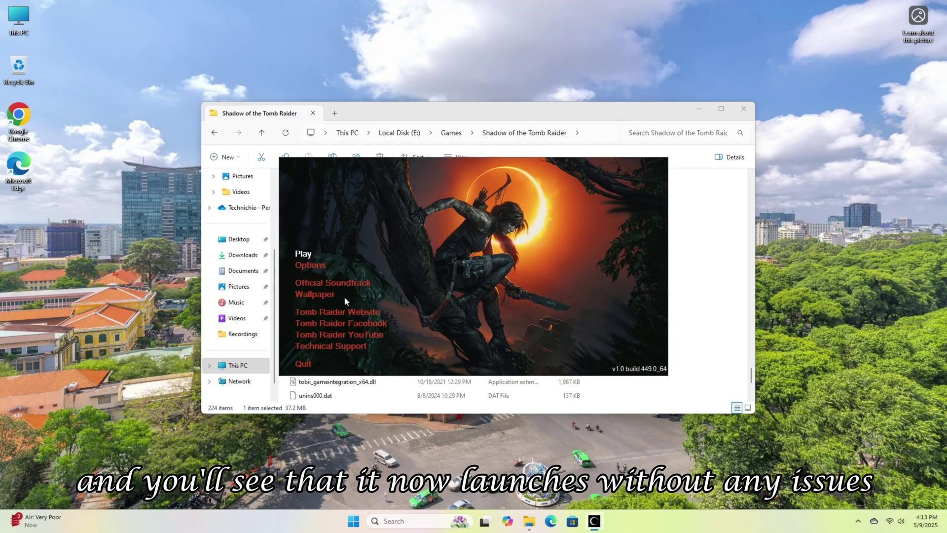
{"action": "left_click", "coordinate": [302, 364]}
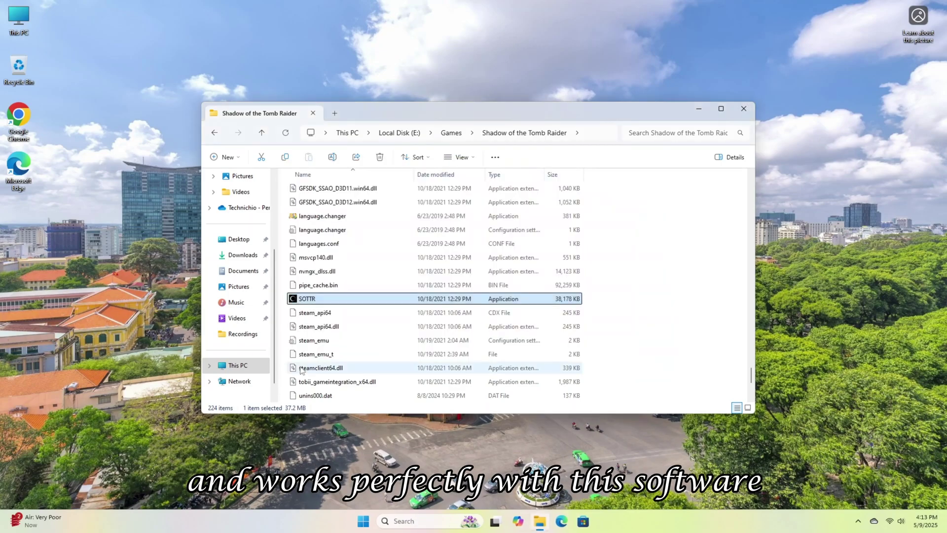
{"action": "left_click", "coordinate": [749, 113]}
{"action": "right_click", "coordinate": [557, 187]}
{"action": "left_click", "coordinate": [572, 237]}
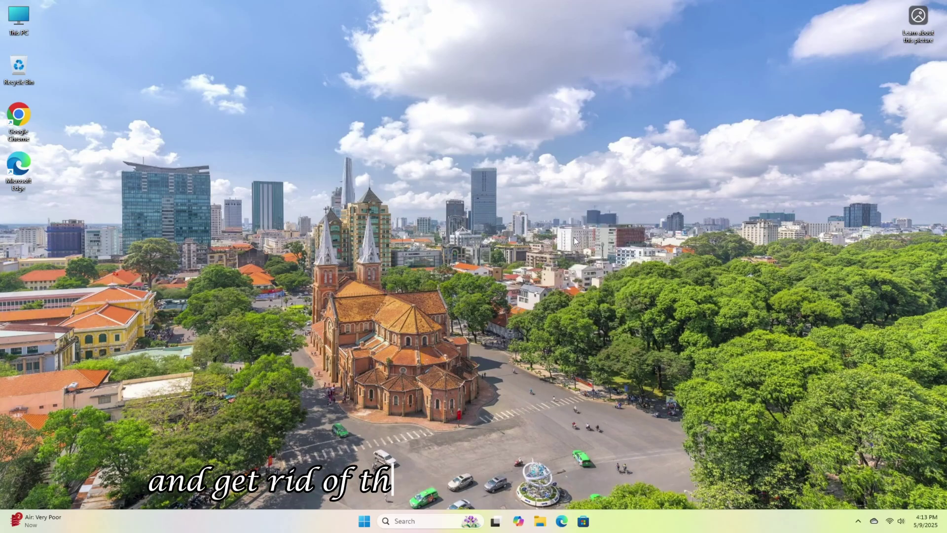